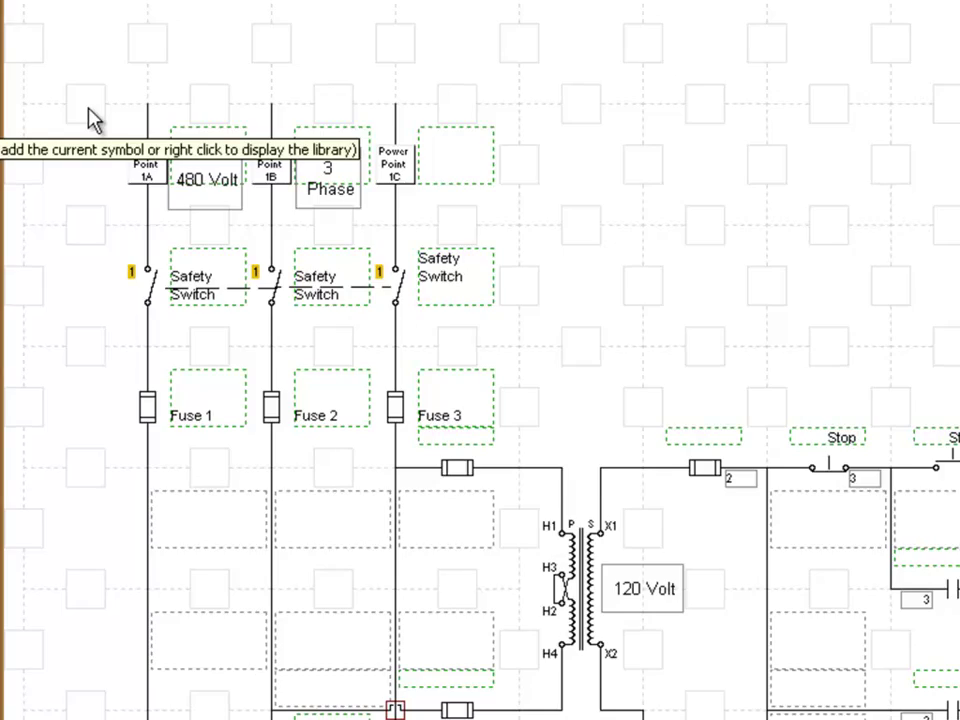
# Place a Rung Number symbol beside the first rung and fill all rungs below it with rung numbers
pyautogui.rightClick(91, 117)
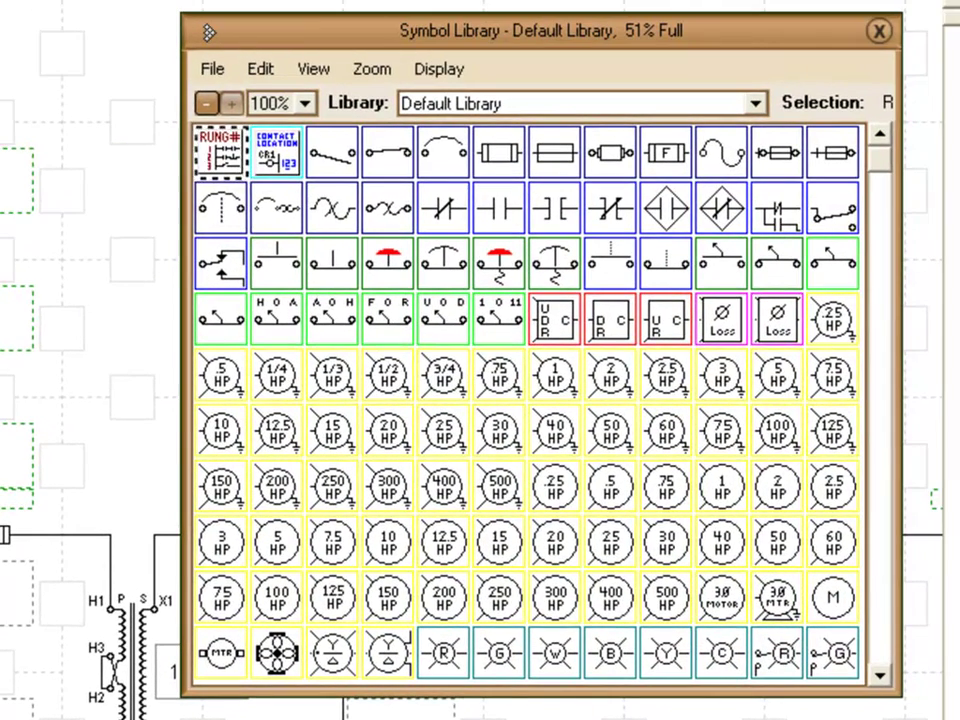
pyautogui.click(226, 165)
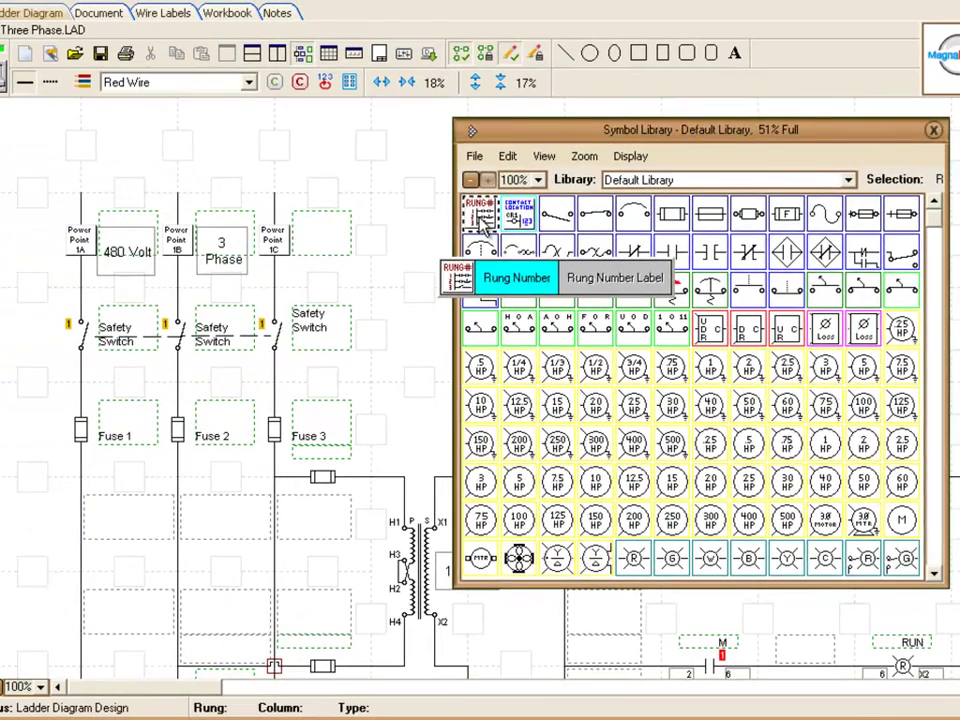
pyautogui.click(503, 276)
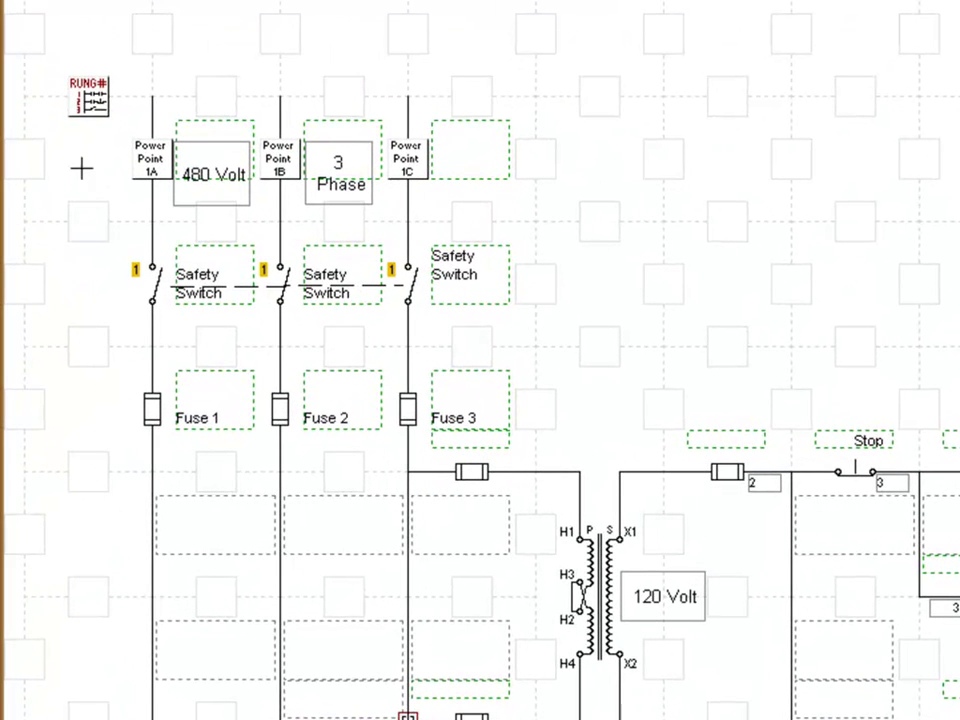
pyautogui.rightClick(94, 100)
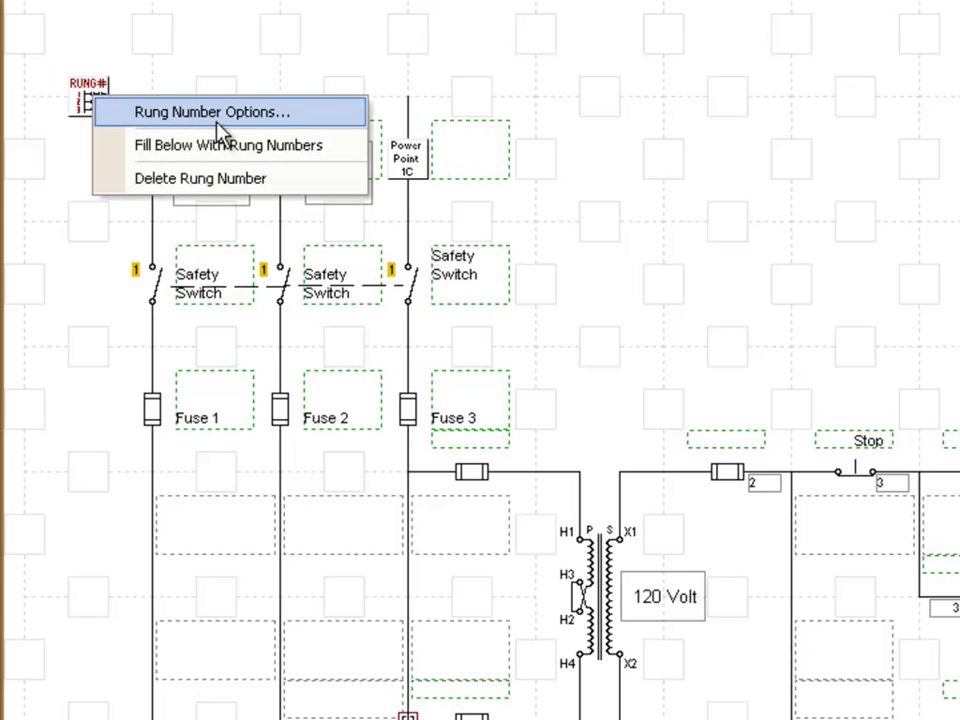
pyautogui.click(265, 150)
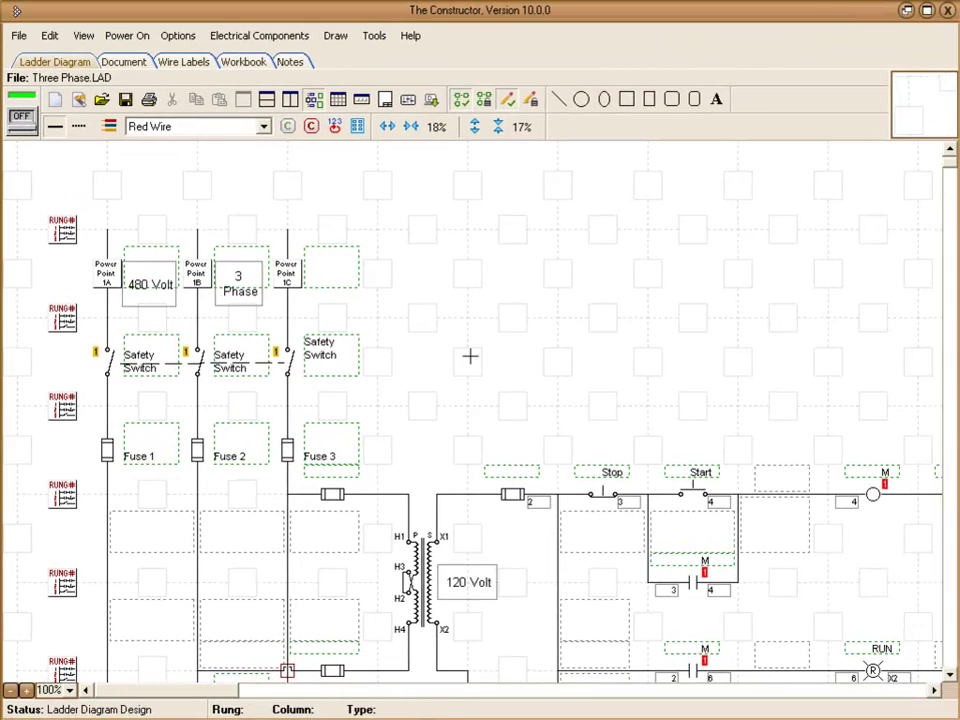
# Check the filled rung numbers down the diagram and in the energized circuit view, and return to design mode
pyautogui.moveTo(952, 170)
pyautogui.mouseDown()
pyautogui.moveTo(930, 333)
pyautogui.moveTo(949, 274)
pyautogui.moveTo(948, 168)
pyautogui.mouseUp()
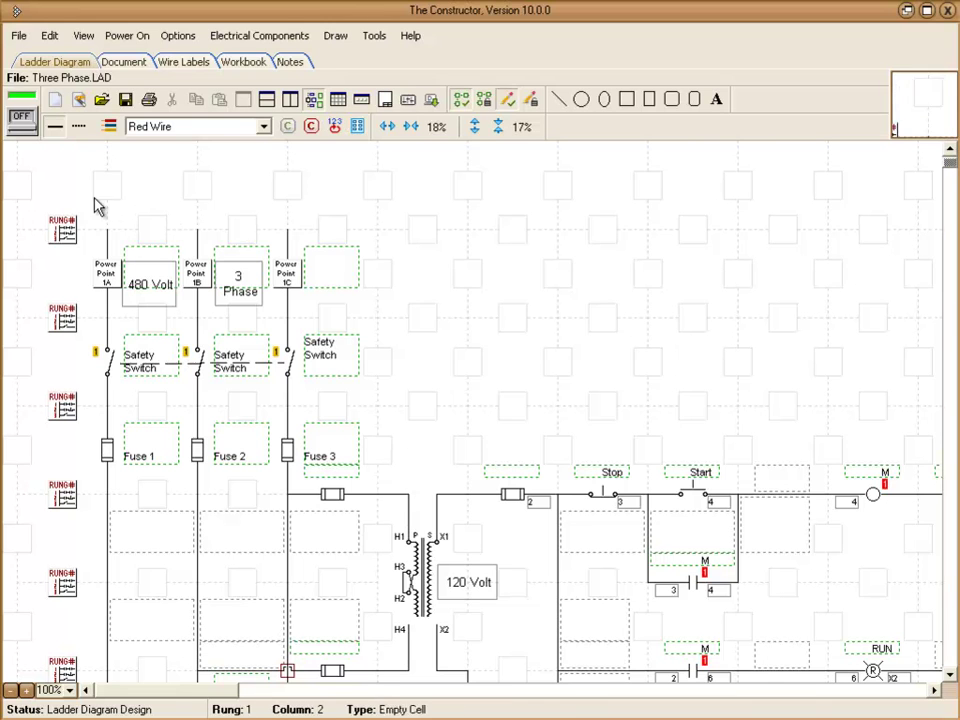
pyautogui.click(22, 124)
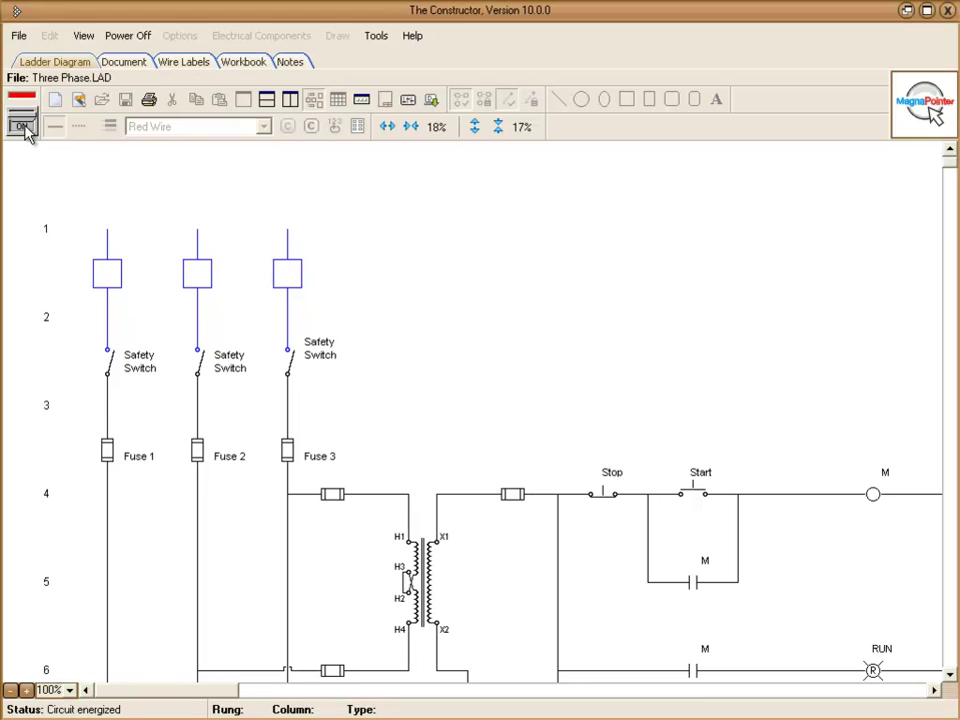
pyautogui.click(22, 126)
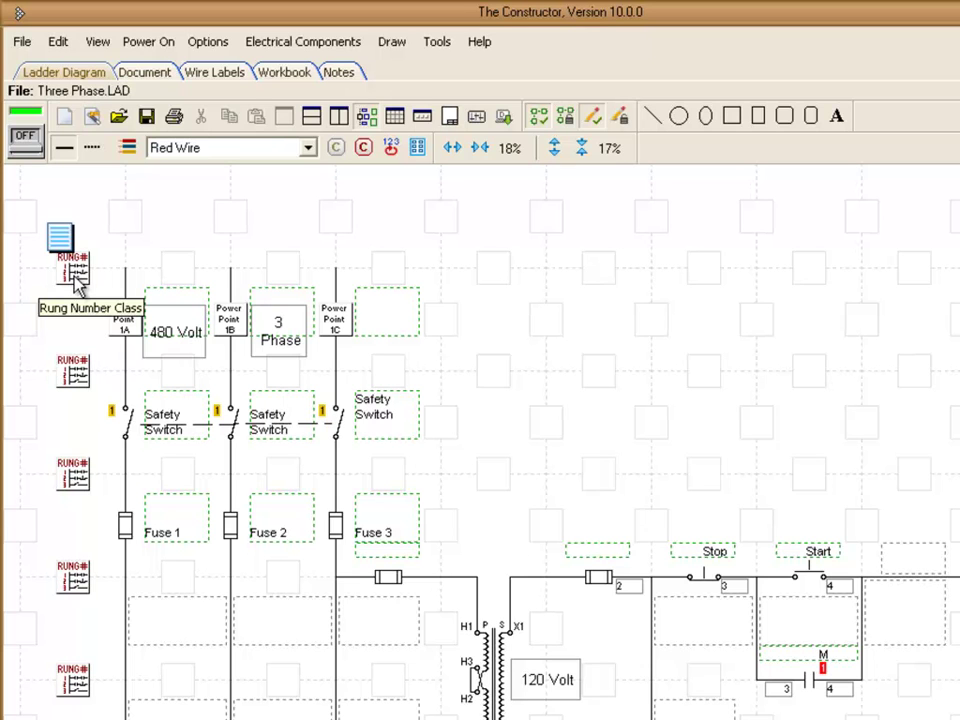
# Set the first rung number to the specific number 101 and check the numbering with the circuit energized
pyautogui.rightClick(78, 280)
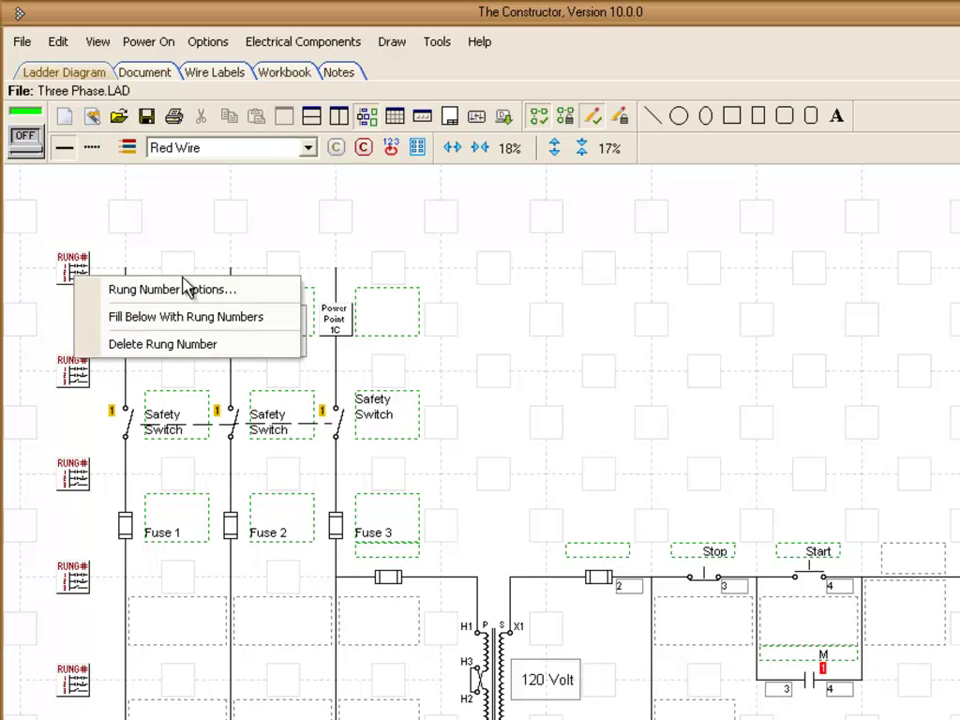
pyautogui.click(226, 290)
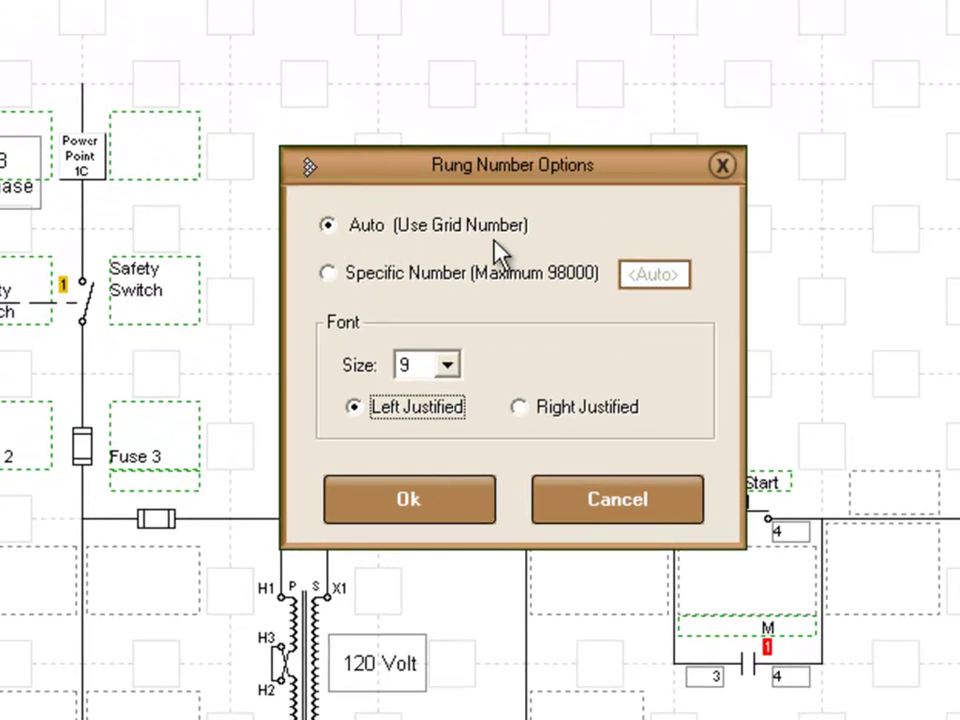
pyautogui.click(327, 271)
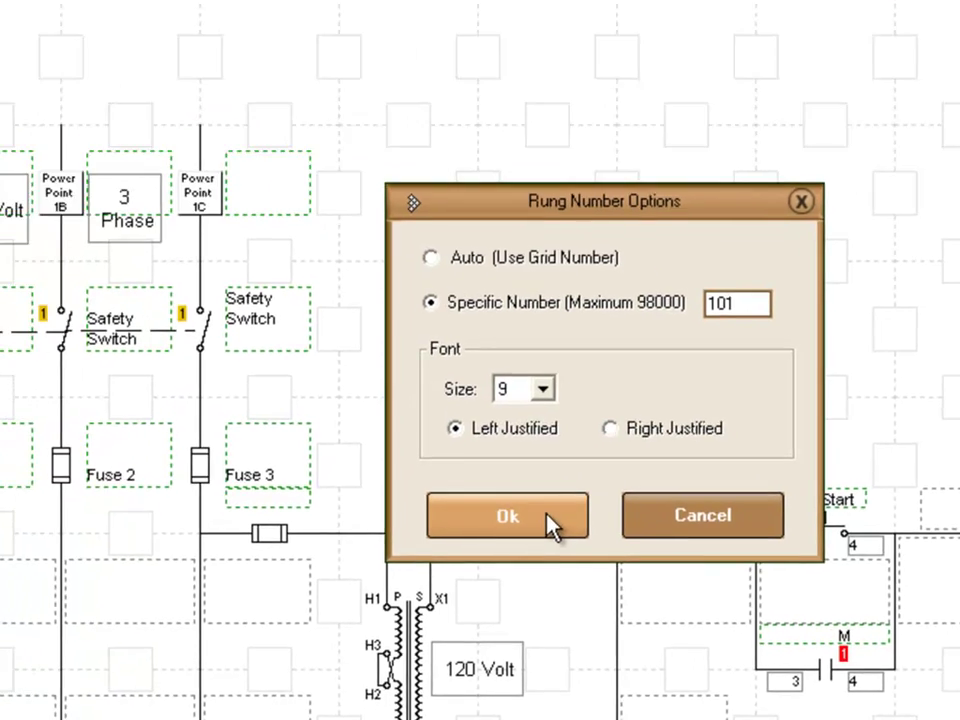
pyautogui.click(456, 506)
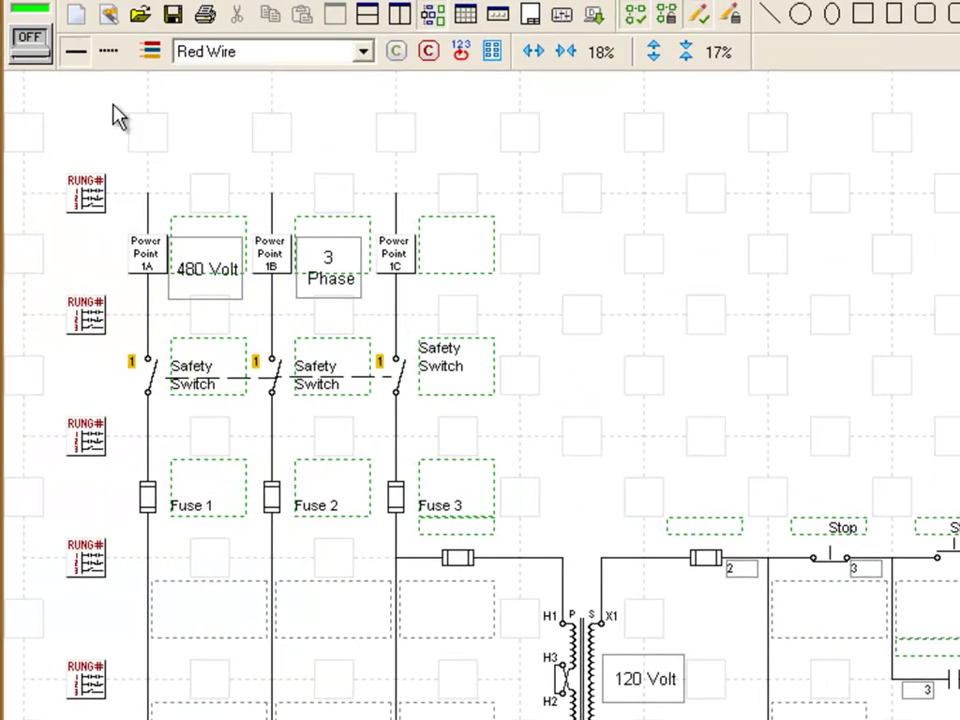
pyautogui.click(31, 45)
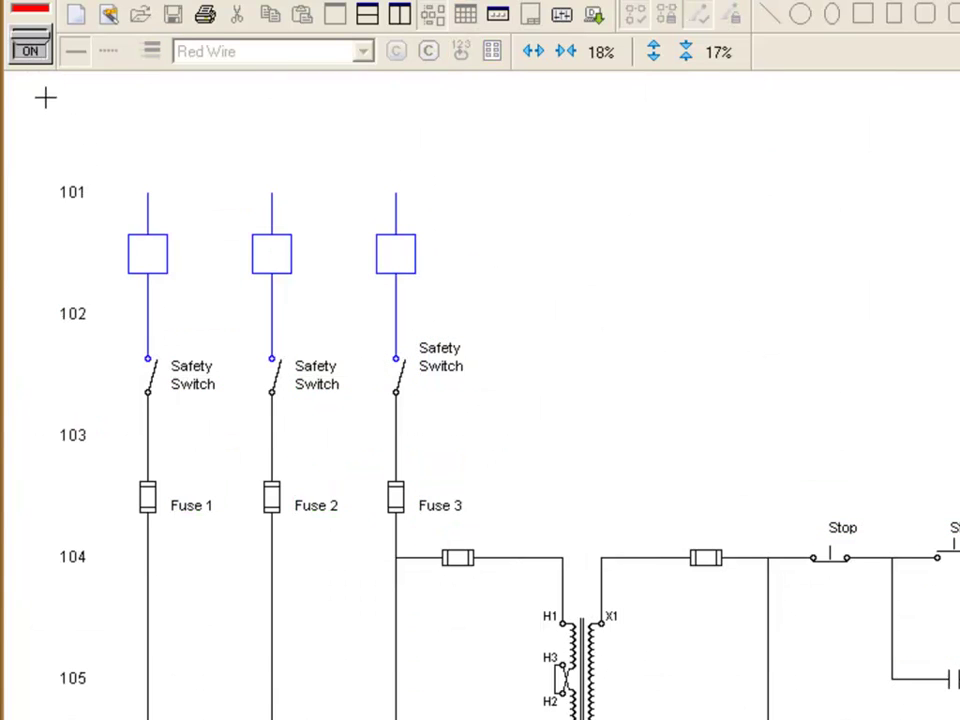
pyautogui.click(31, 52)
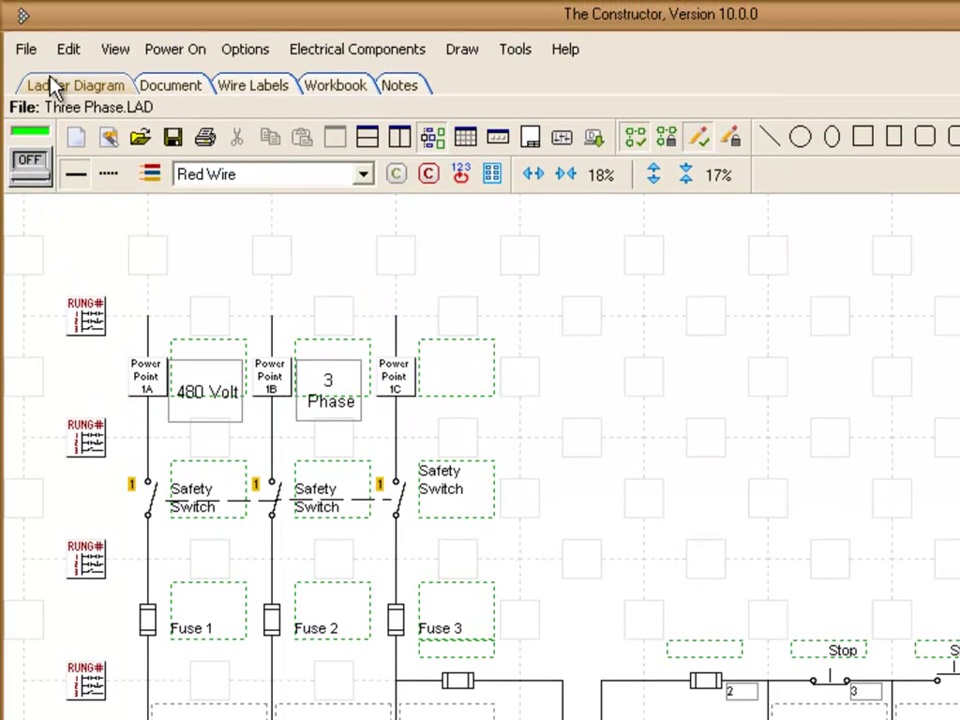
# Preview the diagram print to review the rung numbers on the pages, and close the preview without printing
pyautogui.click(28, 50)
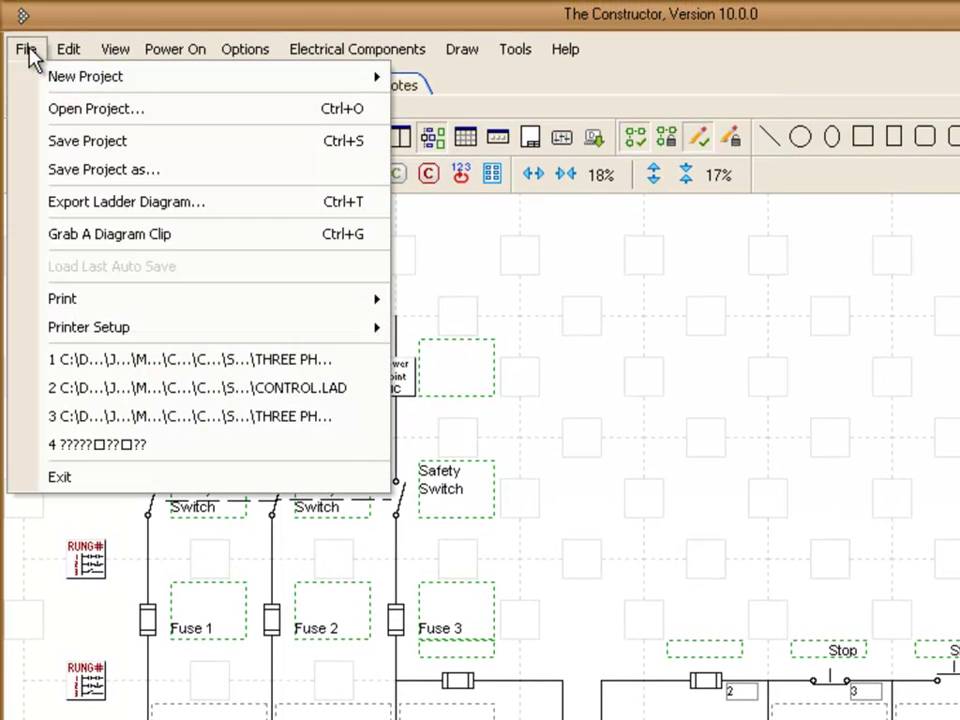
pyautogui.moveTo(336, 311)
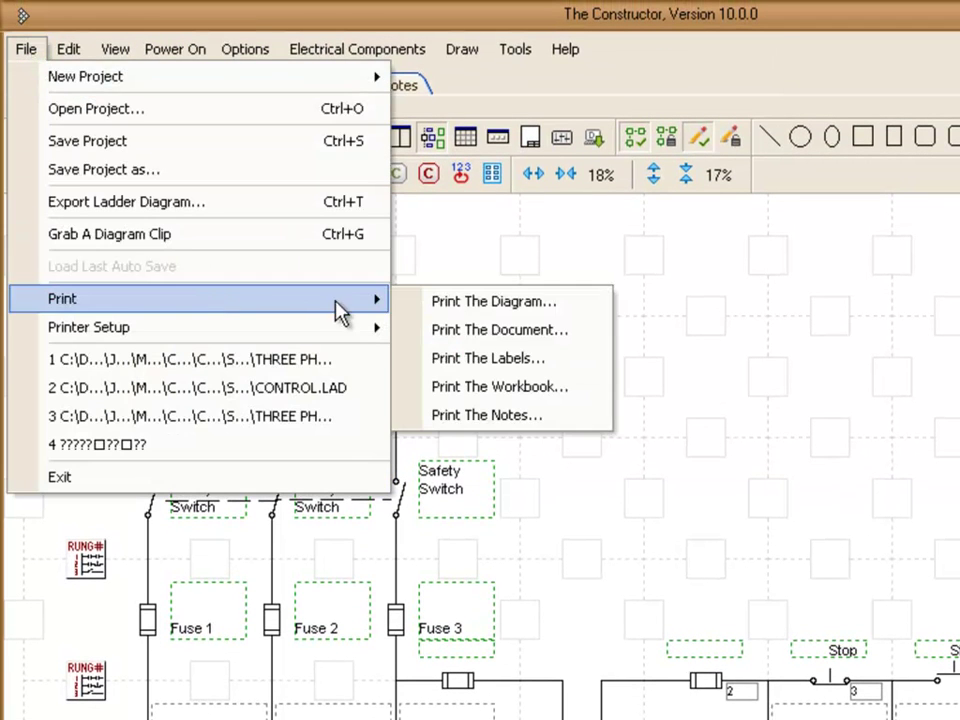
pyautogui.click(562, 312)
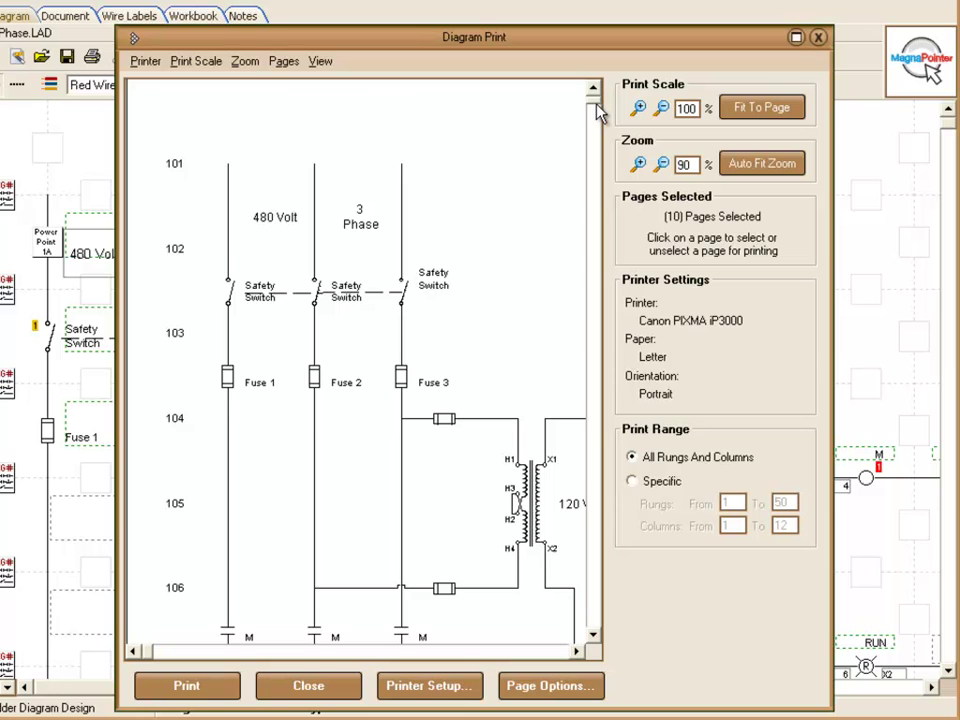
pyautogui.moveTo(595, 112)
pyautogui.mouseDown()
pyautogui.moveTo(595, 243)
pyautogui.moveTo(600, 108)
pyautogui.mouseUp()
pyautogui.click(336, 690)
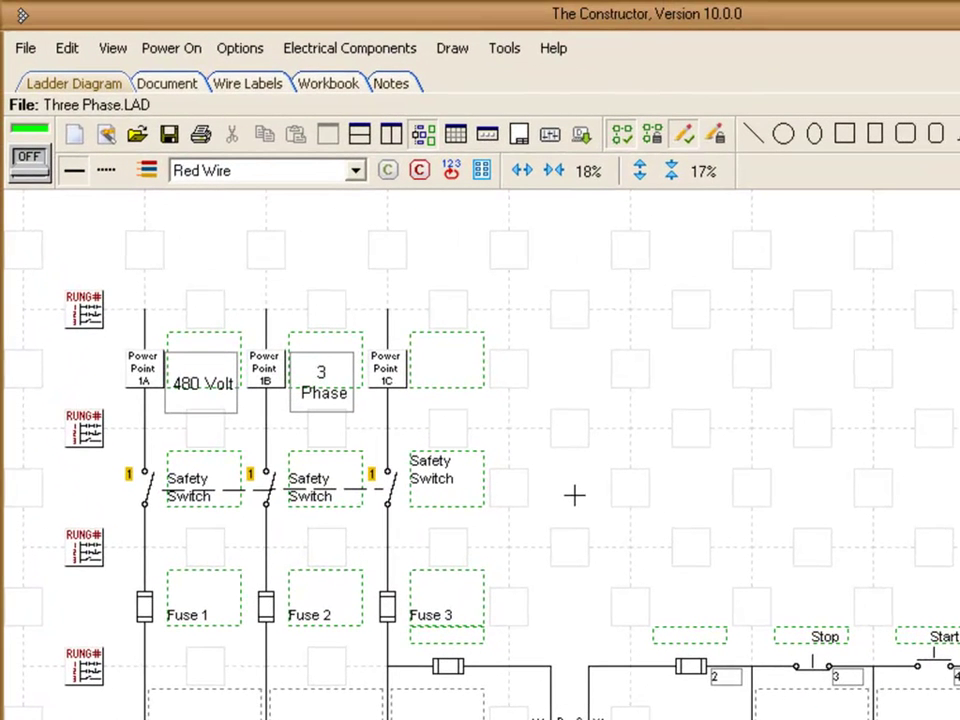
# Examine the rung number option in the New Project Wizard's diagram settings and close the wizard
pyautogui.click(106, 140)
pyautogui.click(665, 605)
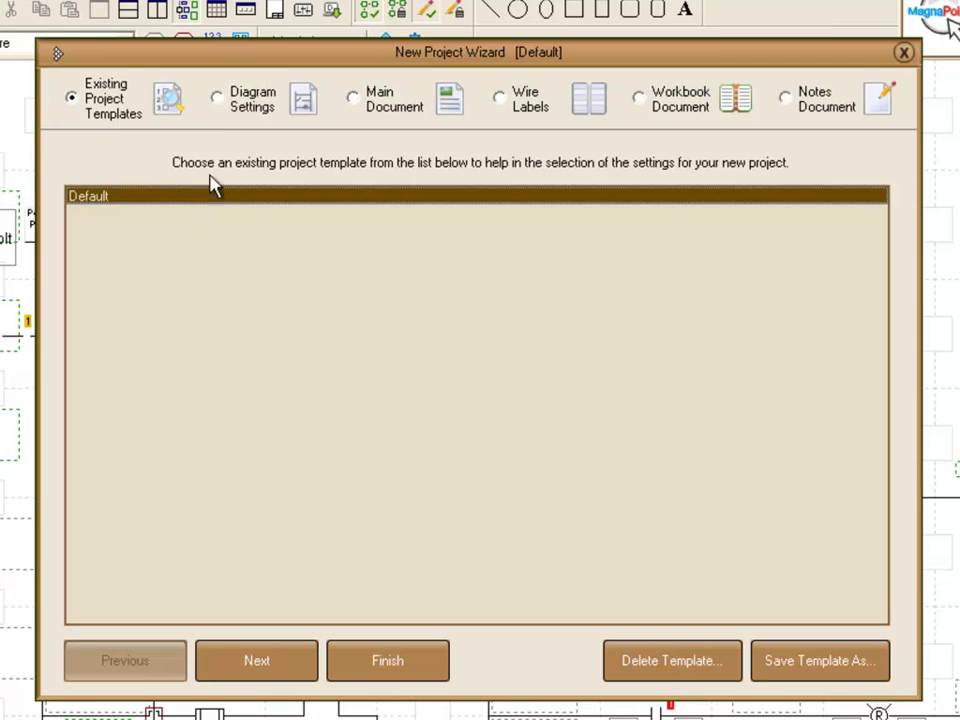
pyautogui.click(215, 101)
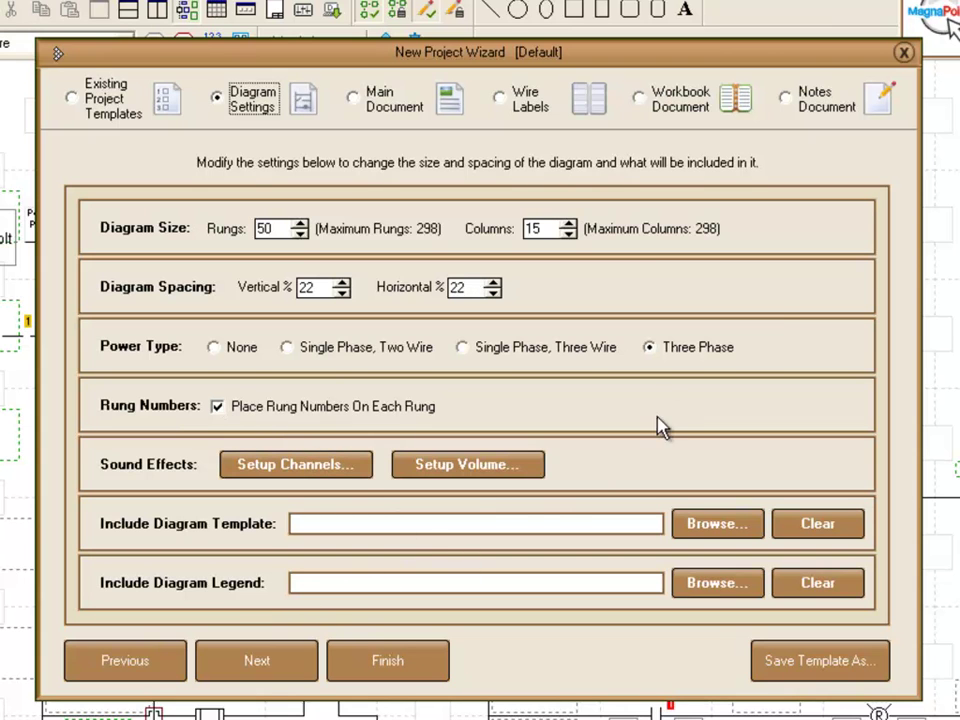
pyautogui.click(903, 52)
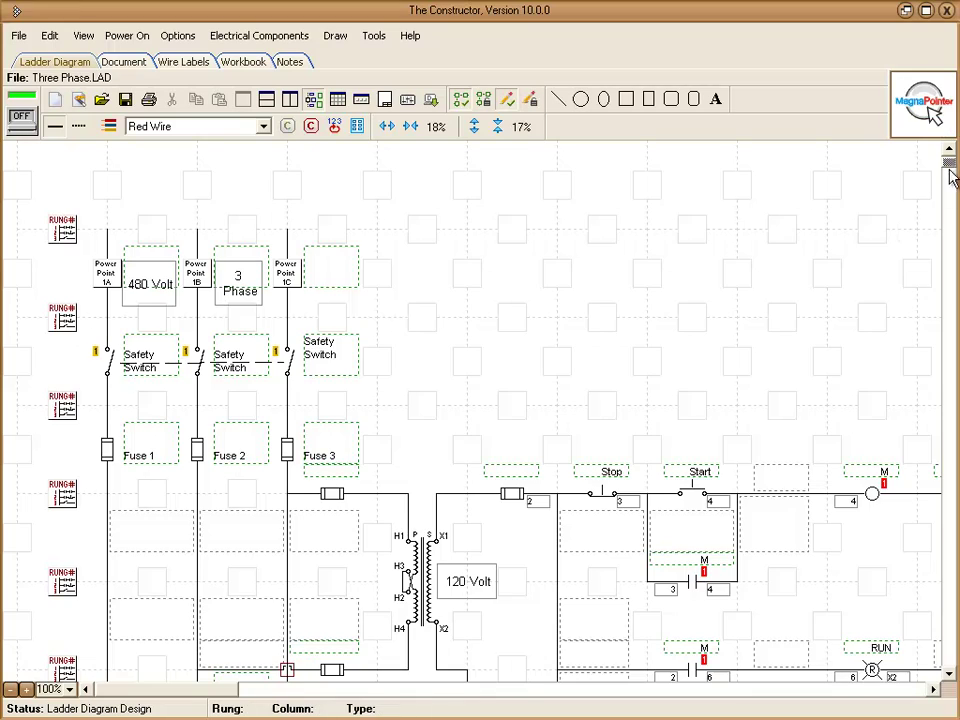
# Delete the rung number symbols from the unused rungs below the motor circuit
pyautogui.moveTo(949, 165); pyautogui.dragTo(951, 242)
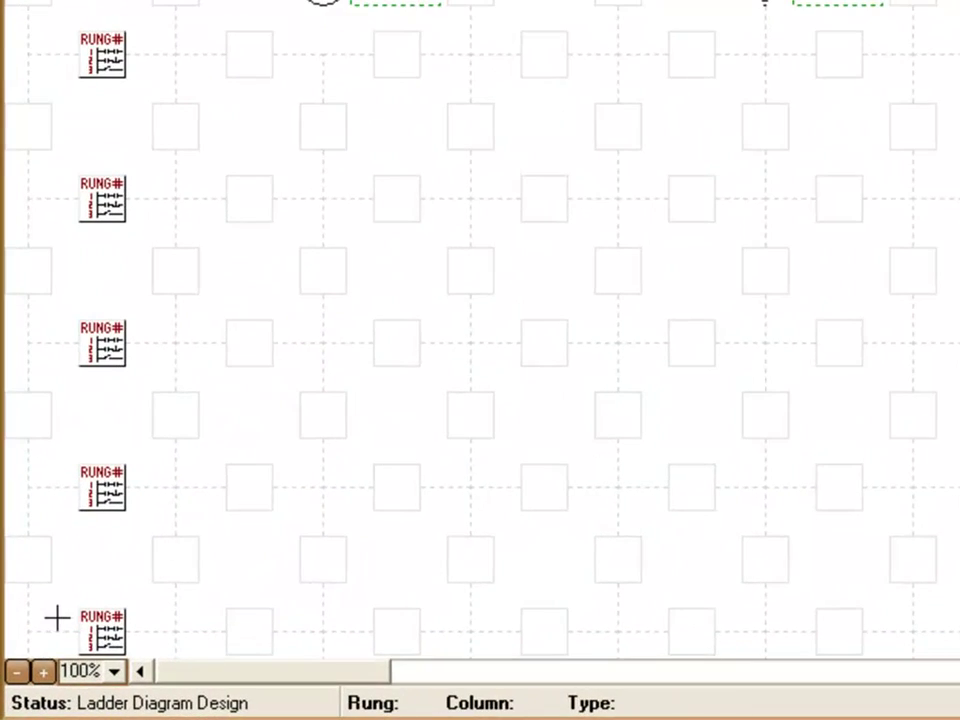
pyautogui.moveTo(72, 617); pyautogui.dragTo(118, 35)
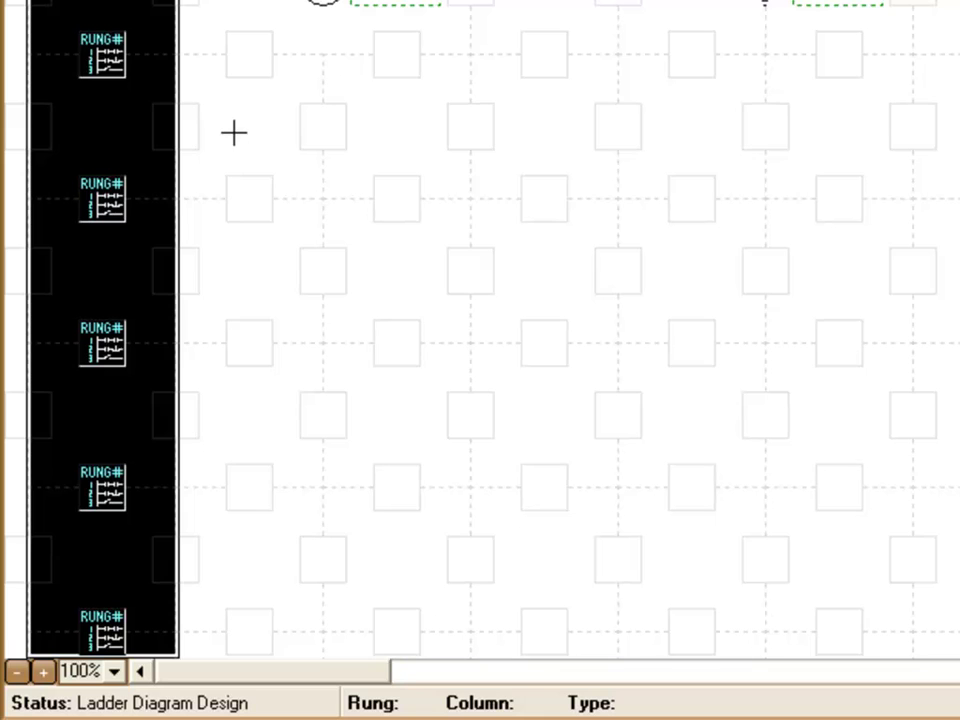
pyautogui.press('Delete')
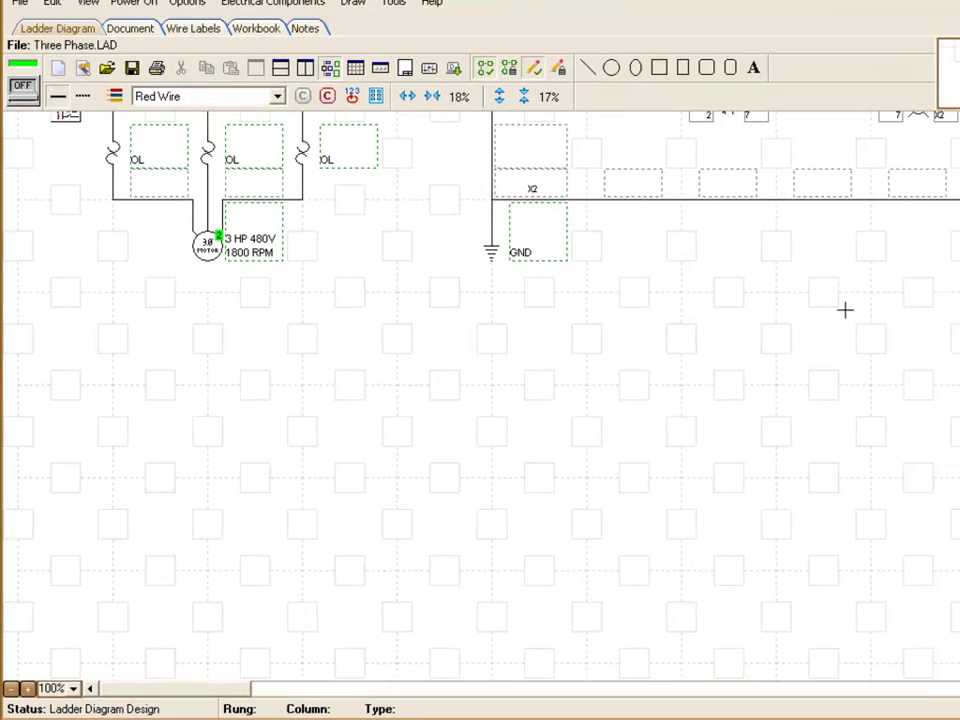
# Place two Contact Location symbols side by side on the M coil's rung, just past the OL contact
pyautogui.moveTo(954, 262); pyautogui.dragTo(955, 170)
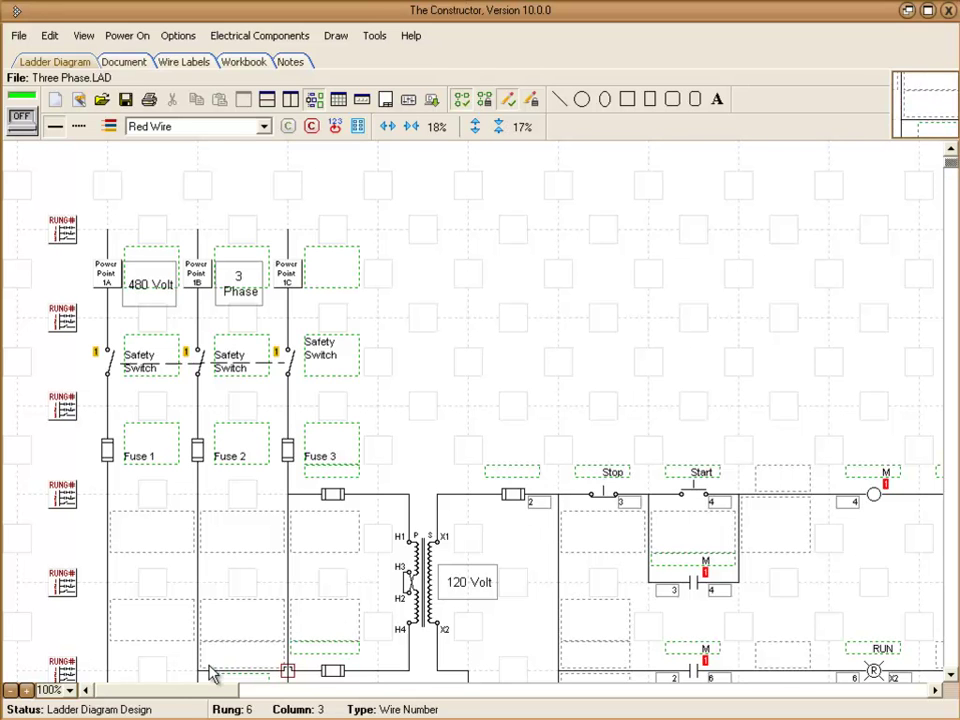
pyautogui.moveTo(185, 692); pyautogui.dragTo(675, 690)
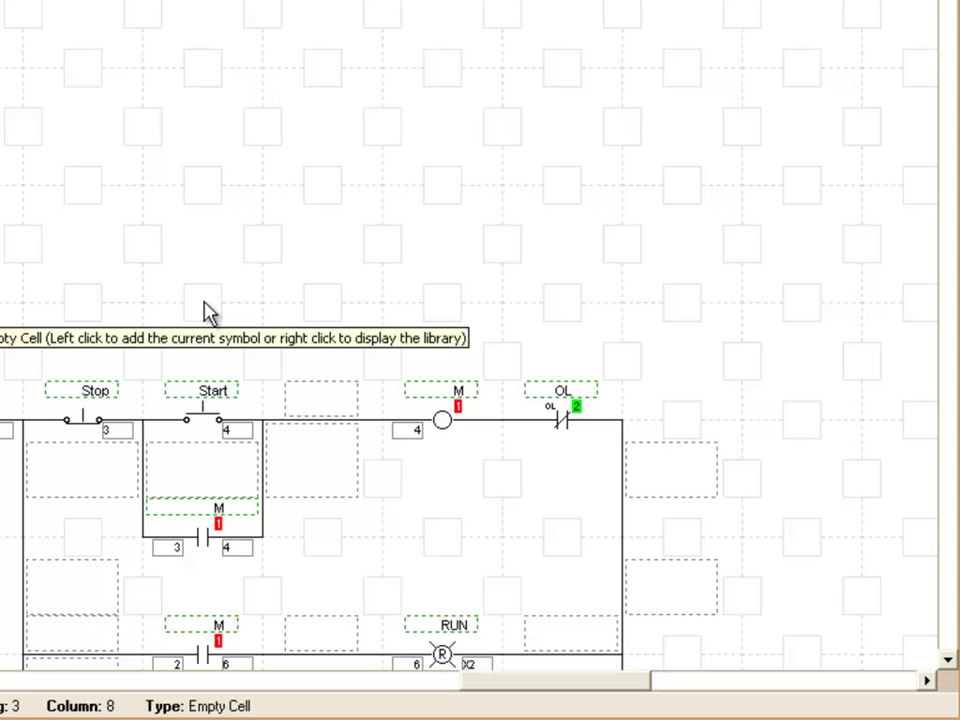
pyautogui.rightClick(208, 312)
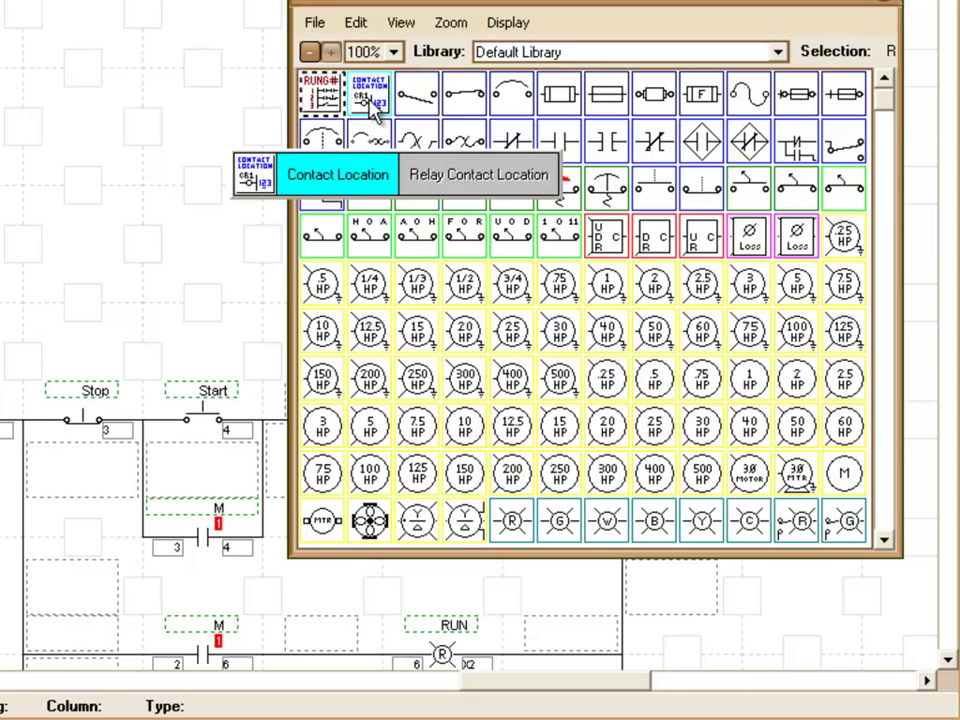
pyautogui.moveTo(374, 112)
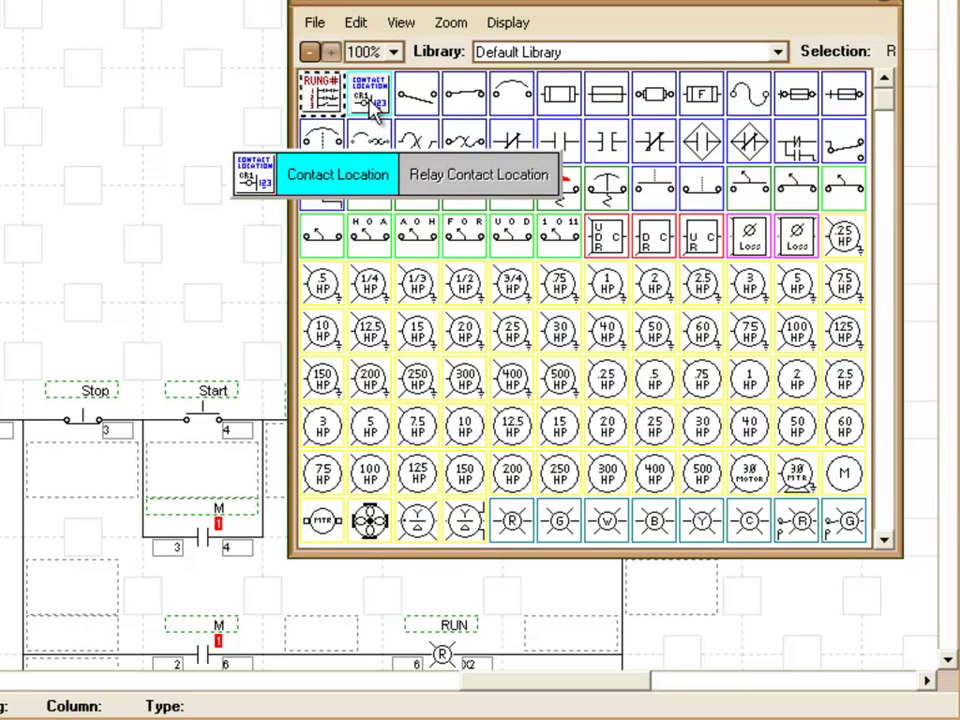
pyautogui.click(372, 106)
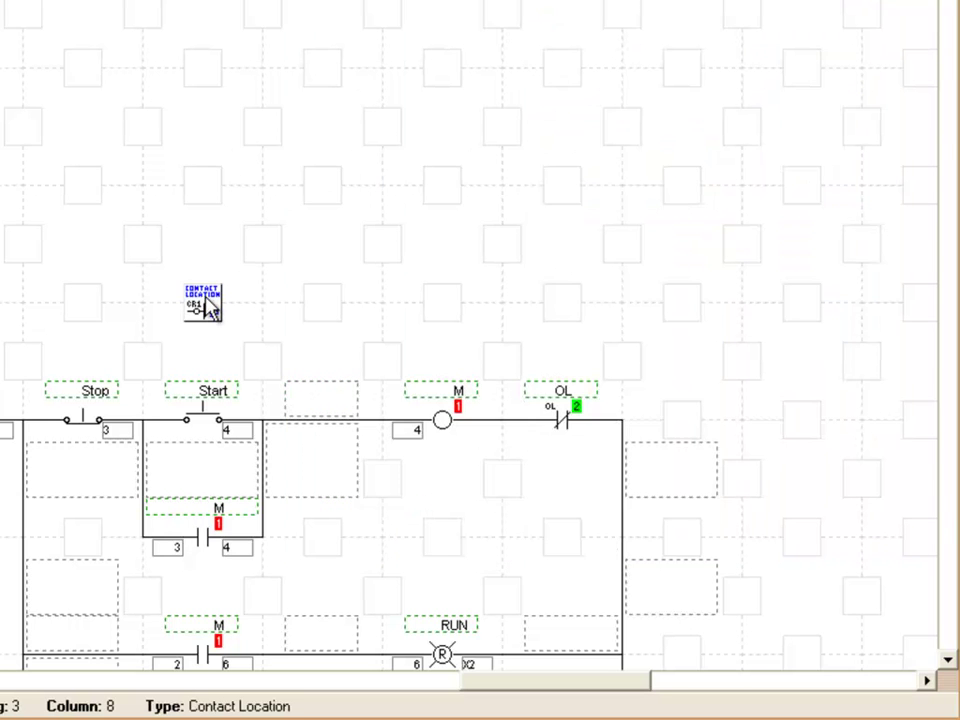
pyautogui.moveTo(217, 297); pyautogui.dragTo(686, 427)
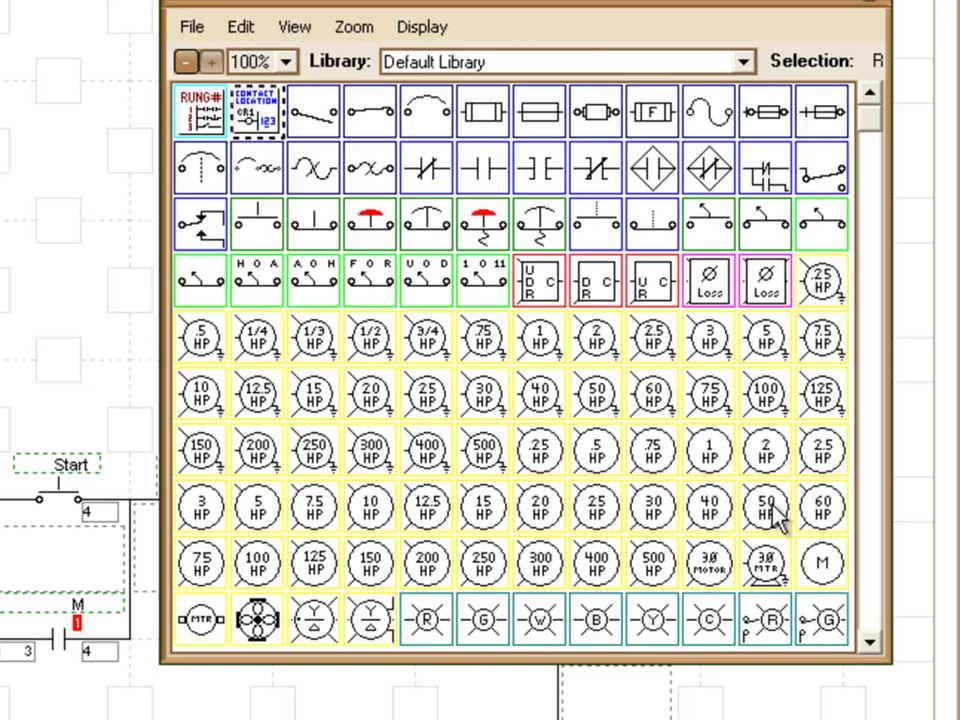
pyautogui.click(262, 118)
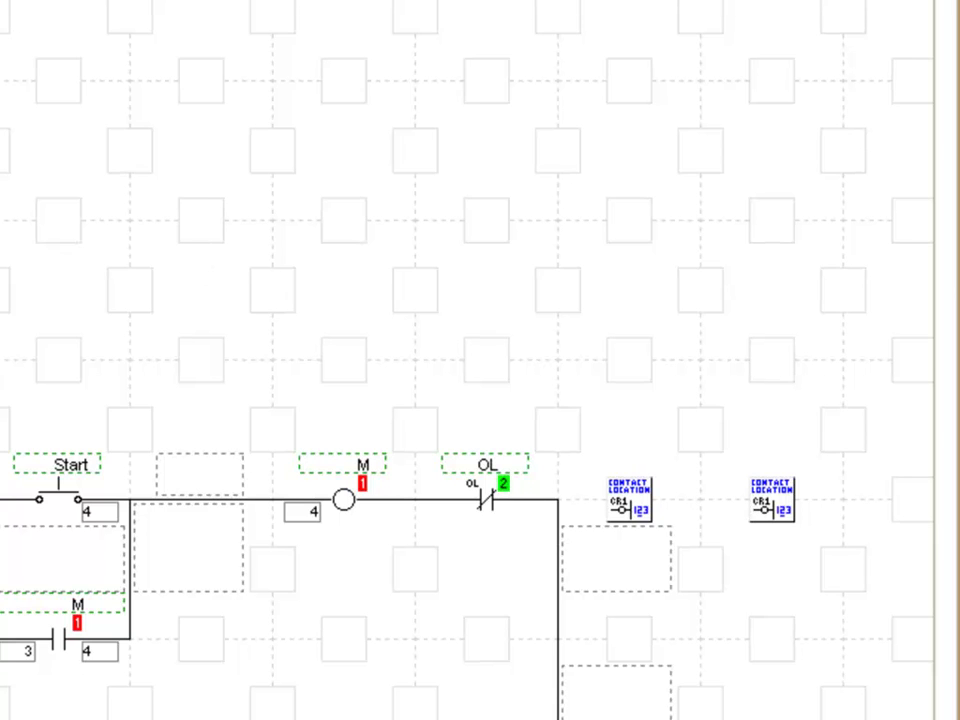
pyautogui.press('Escape')
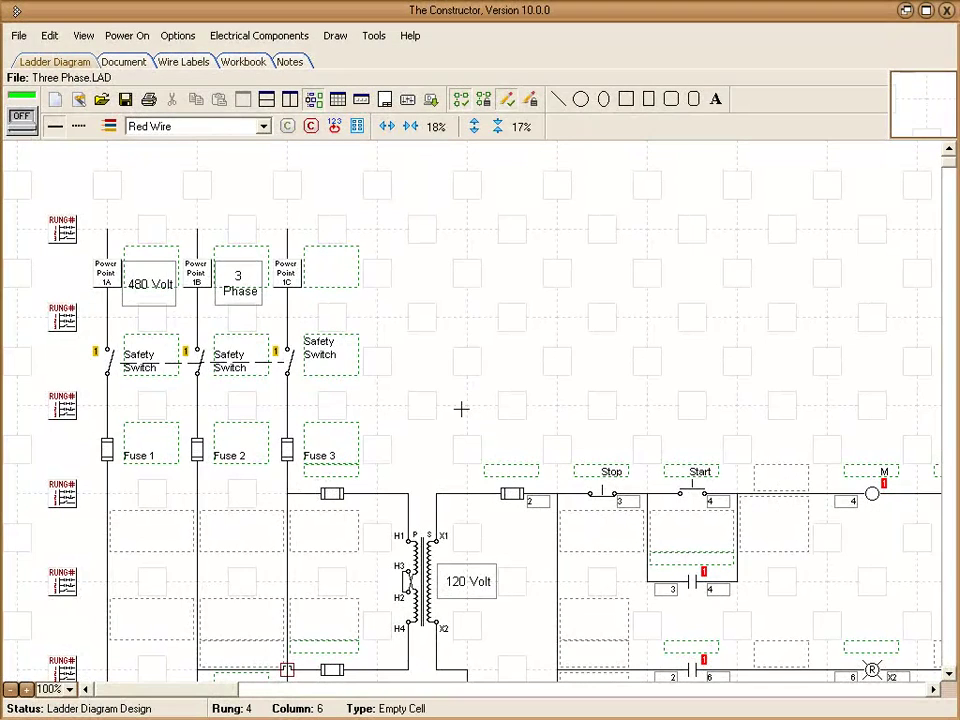
# Try to insert an empty rung at rung number 5 with drawing object positions updated, and close the dialog
pyautogui.click(50, 38)
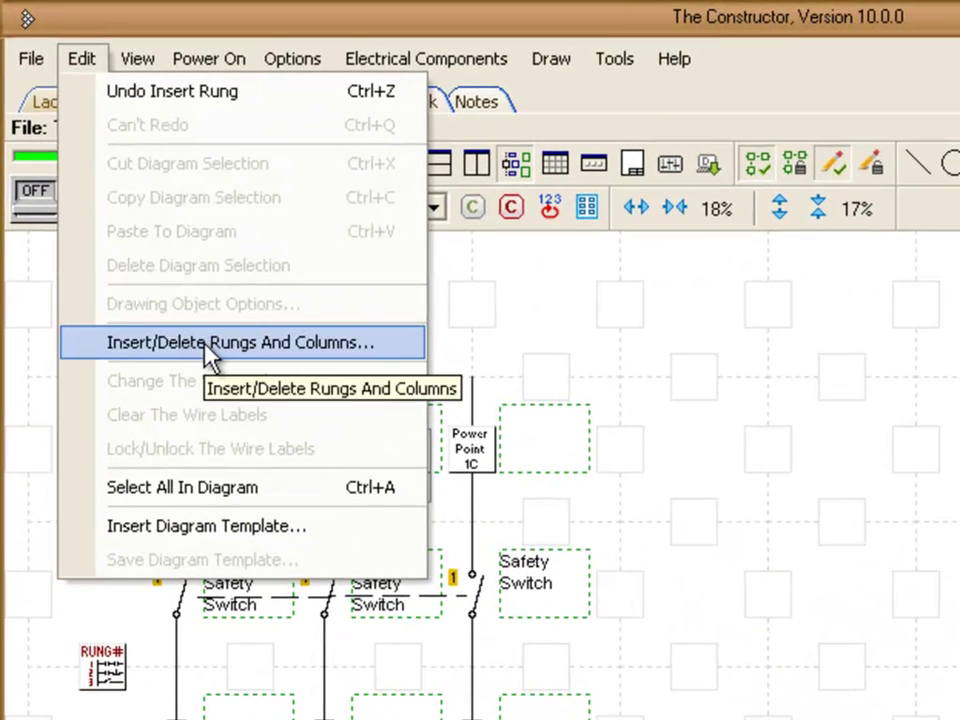
pyautogui.click(206, 343)
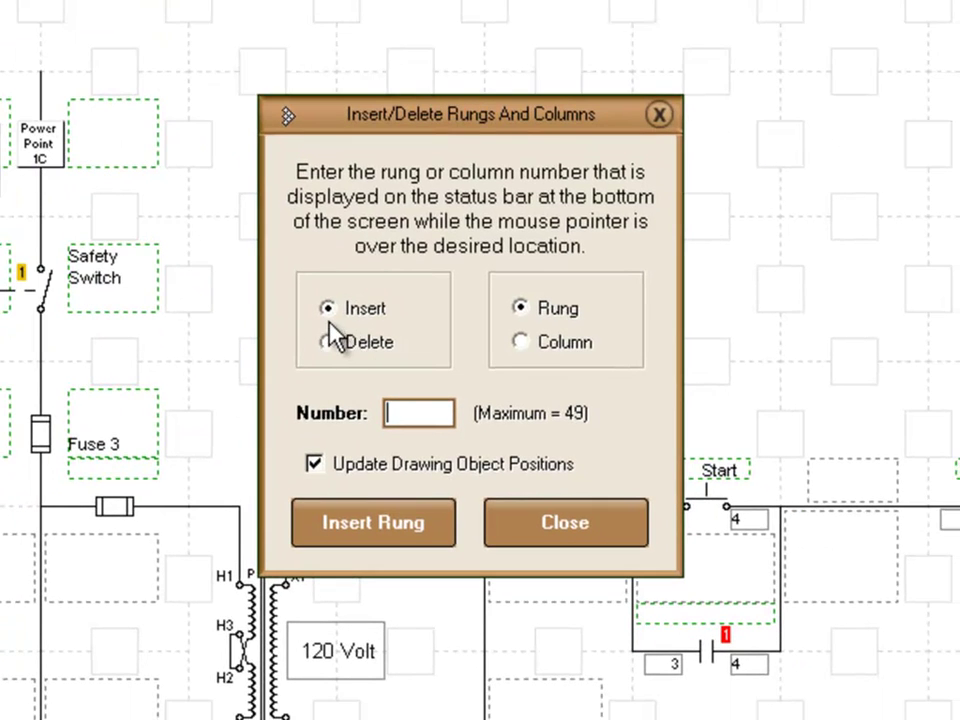
pyautogui.click(422, 411)
pyautogui.click(428, 528)
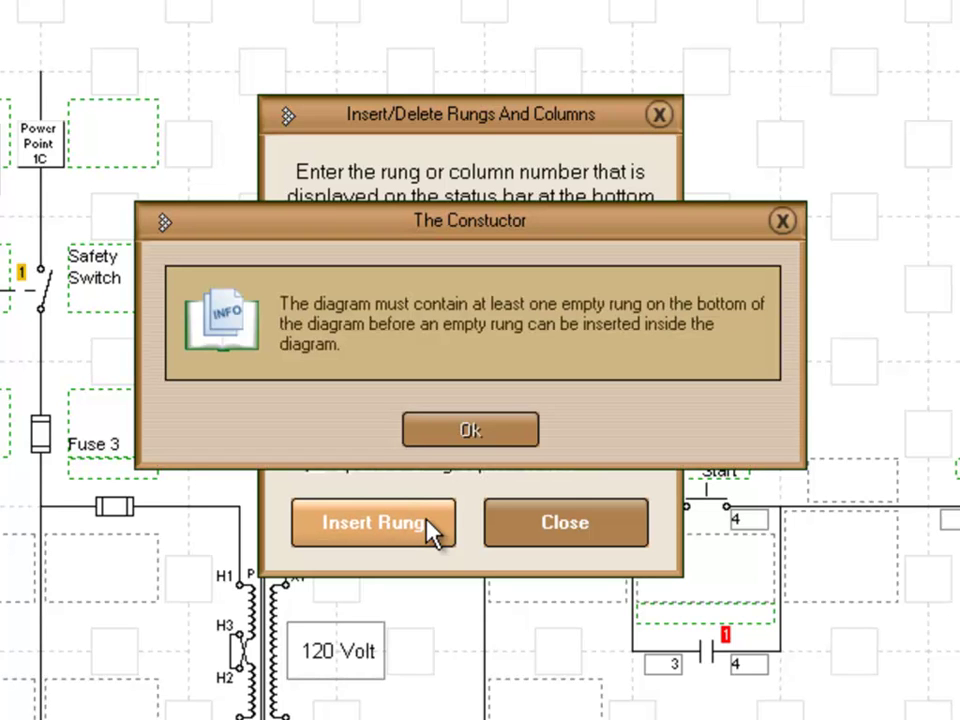
pyautogui.click(468, 431)
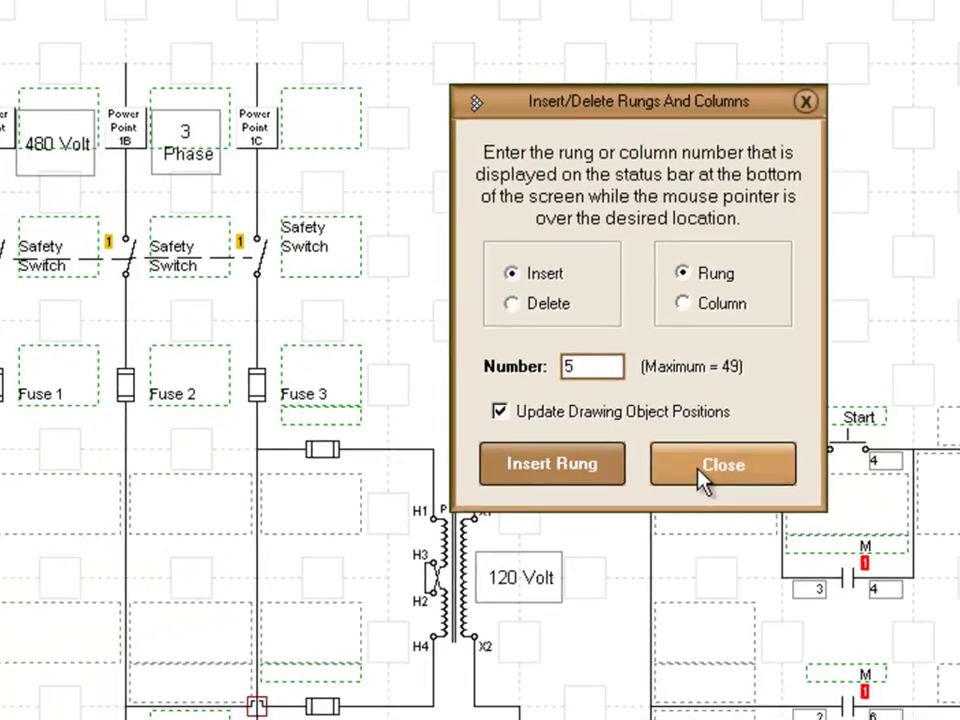
pyautogui.click(718, 465)
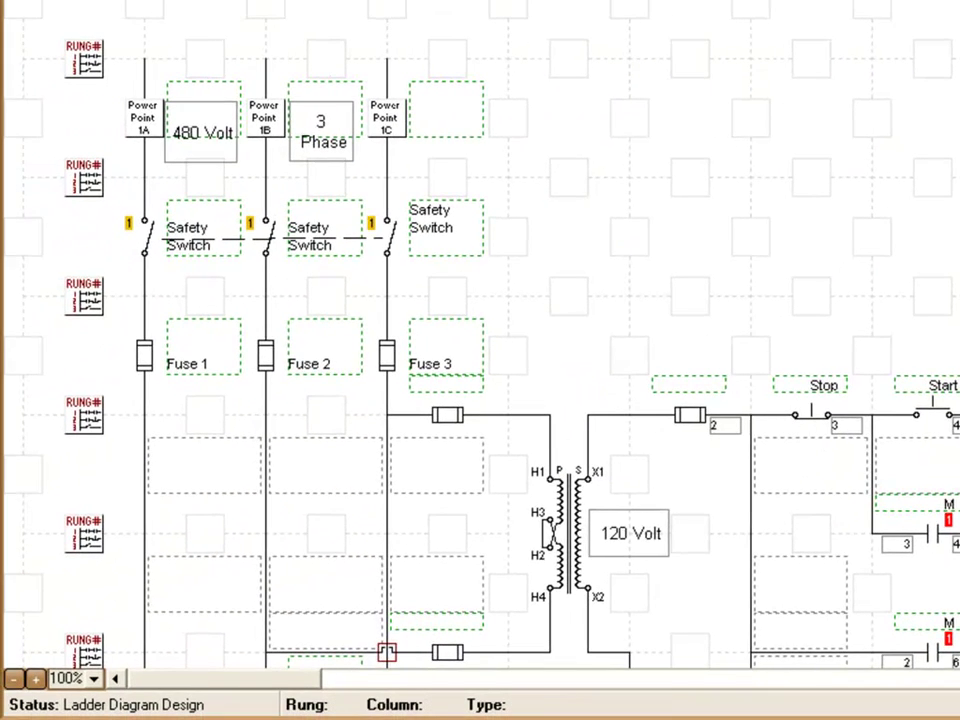
# Delete the rung number symbols from the last five rungs at the bottom end of the diagram
pyautogui.scroll(-10, 480, 340)
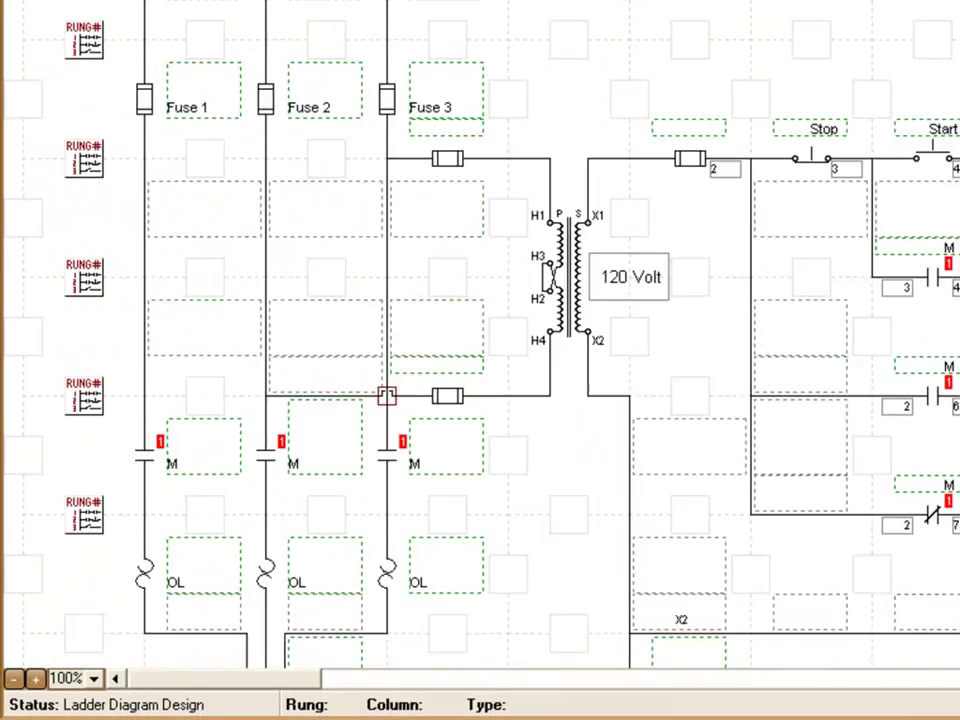
pyautogui.scroll(-2, 480, 340)
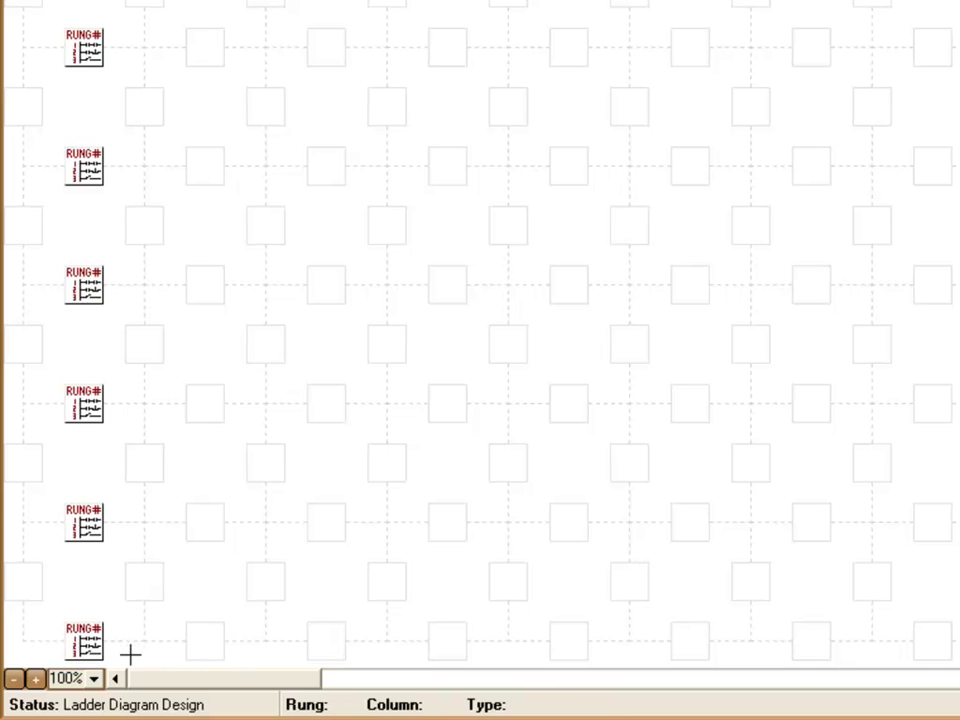
pyautogui.moveTo(131, 654); pyautogui.dragTo(62, 154)
pyautogui.press('Delete')
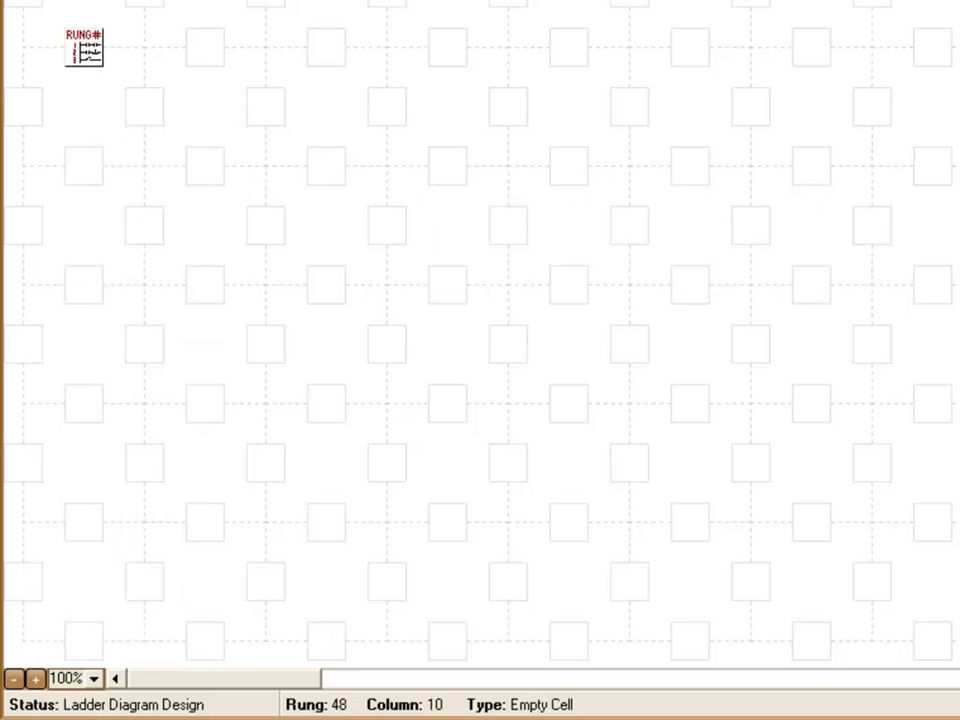
# Insert an empty rung at rung number 5, keeping drawing object positions updated, and close the dialog
pyautogui.scroll(3, 480, 340)
pyautogui.scroll(10, 480, 340)
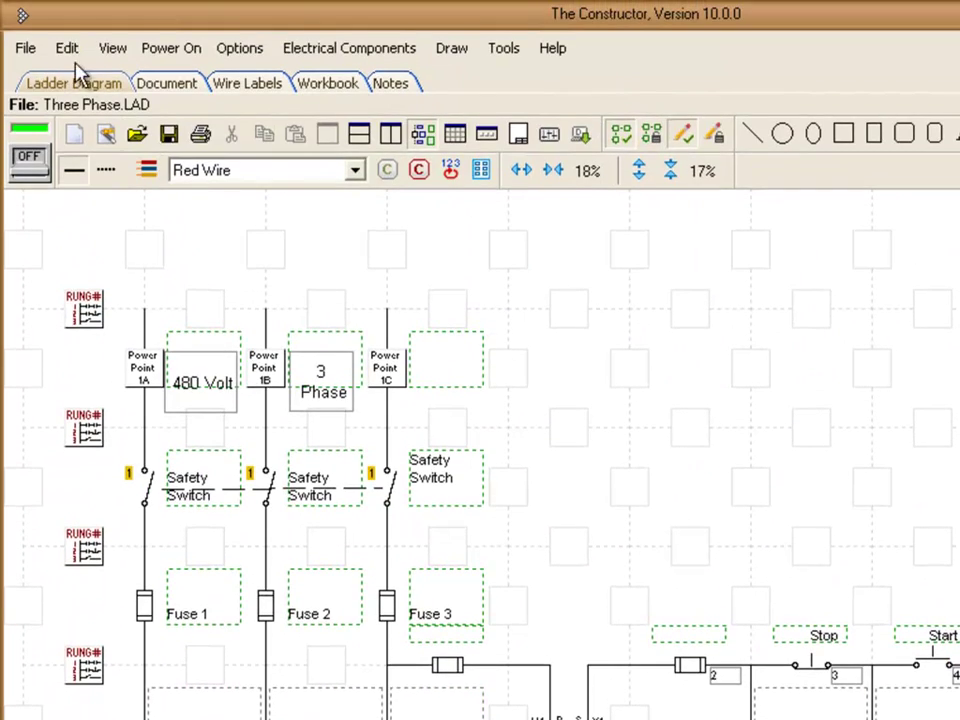
pyautogui.click(68, 48)
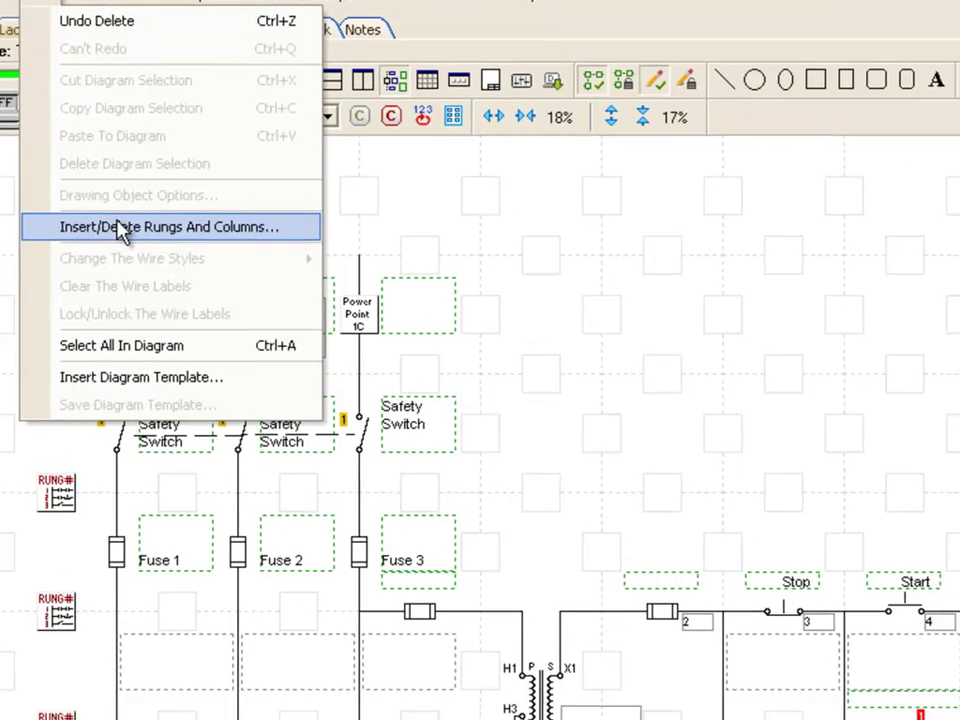
pyautogui.click(150, 280)
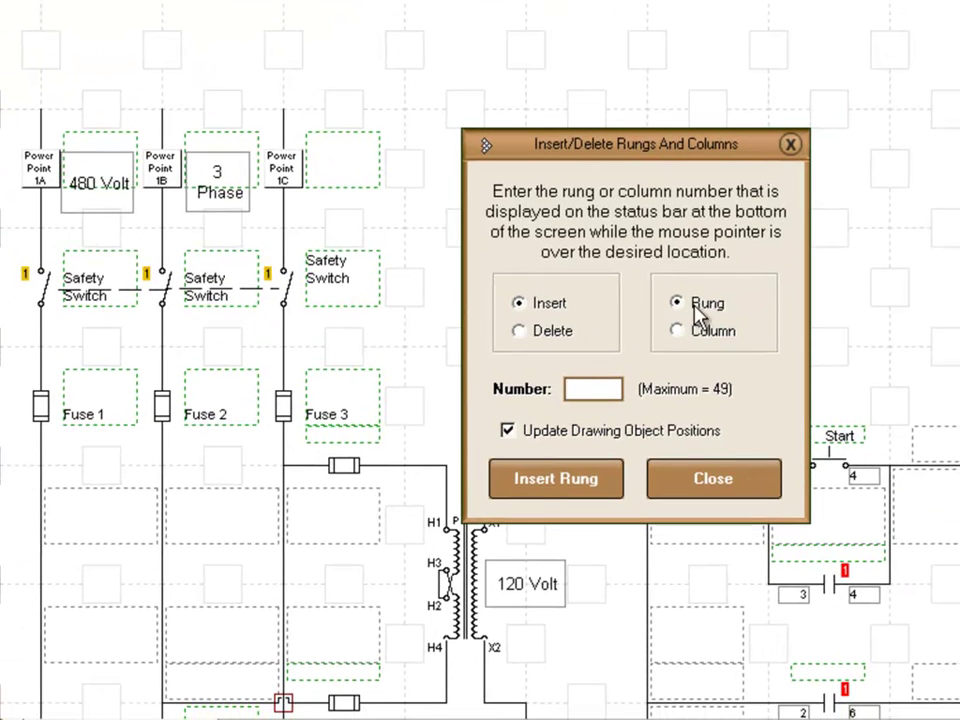
pyautogui.write('5')
pyautogui.click(590, 484)
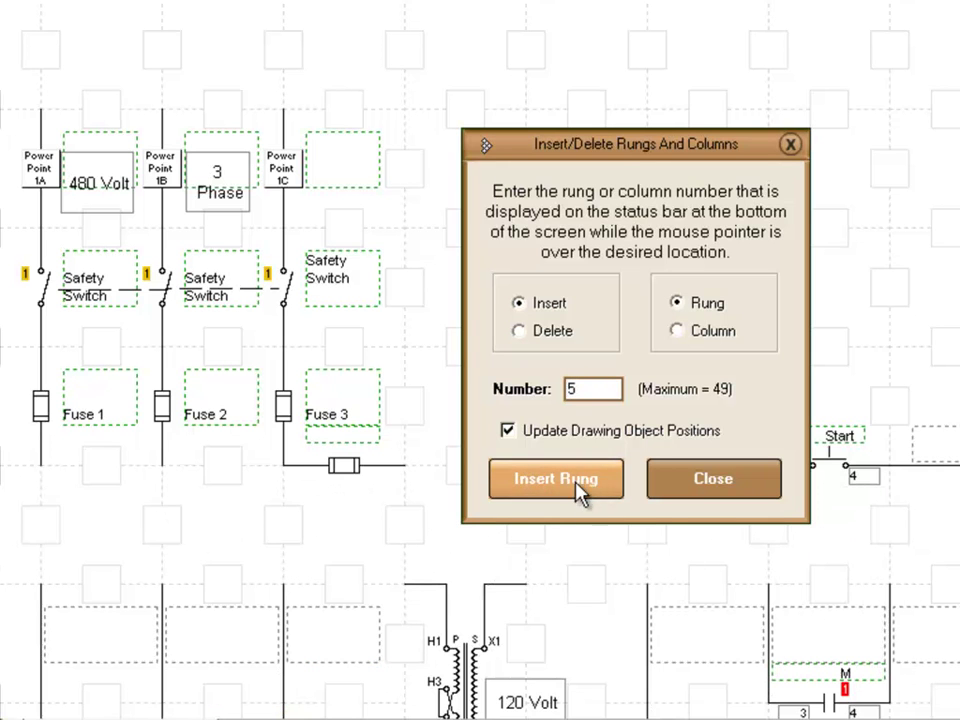
pyautogui.click(712, 482)
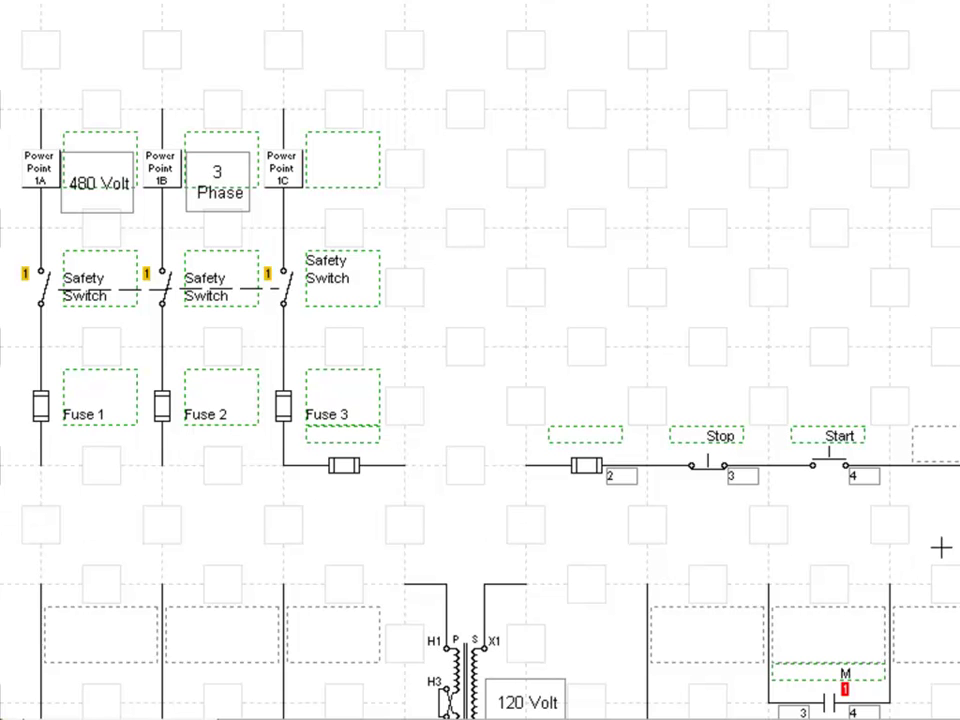
pyautogui.scroll(-5, 626, 178)
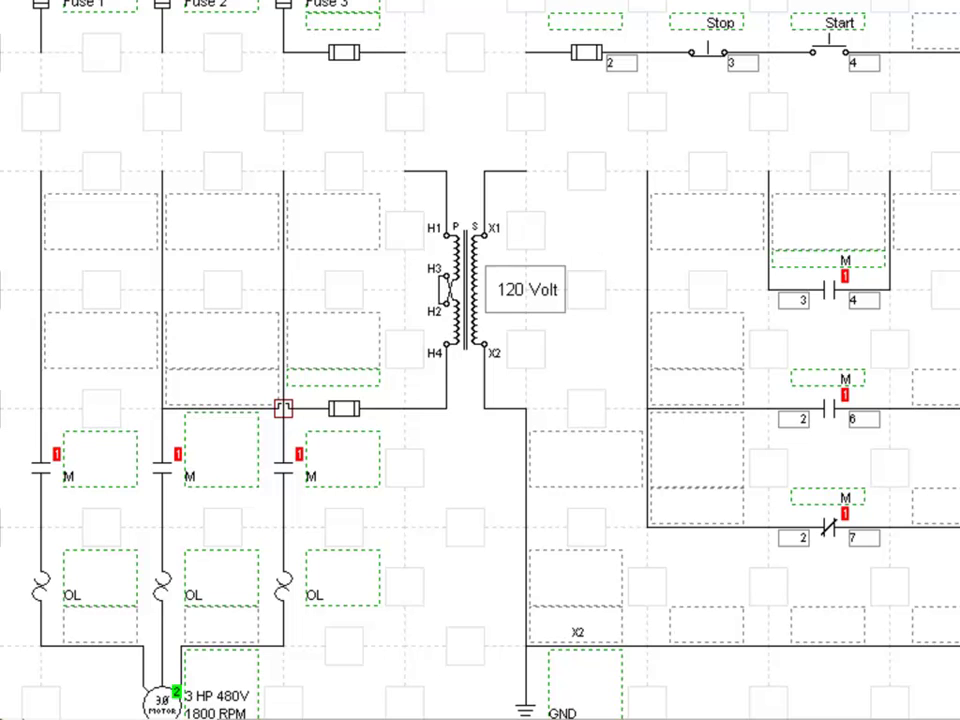
pyautogui.scroll(1, 480, 360)
pyautogui.scroll(-4, 480, 360)
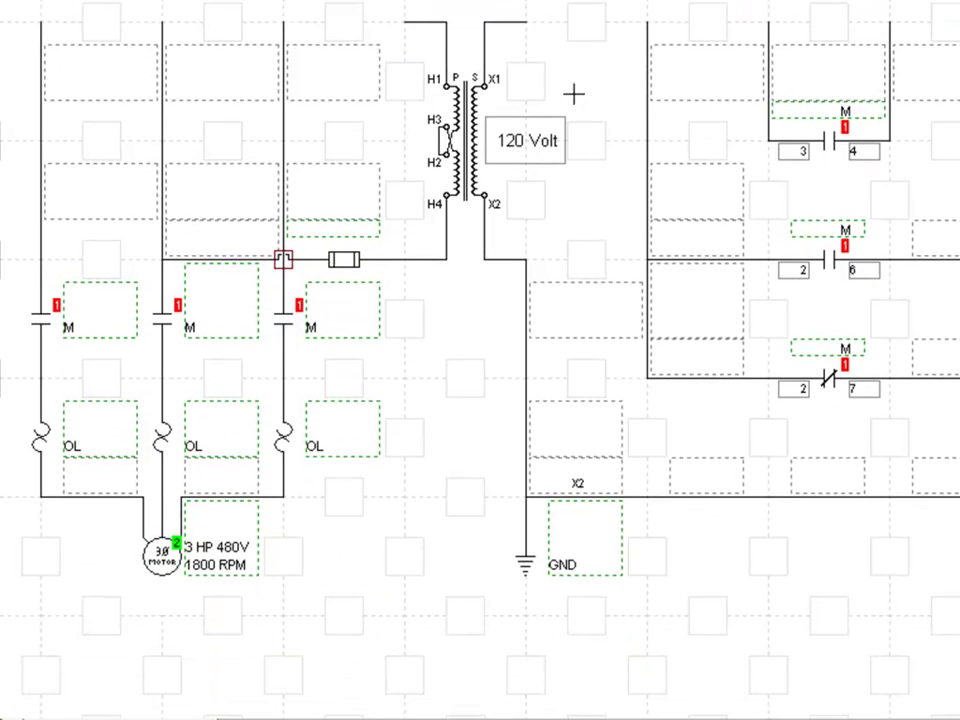